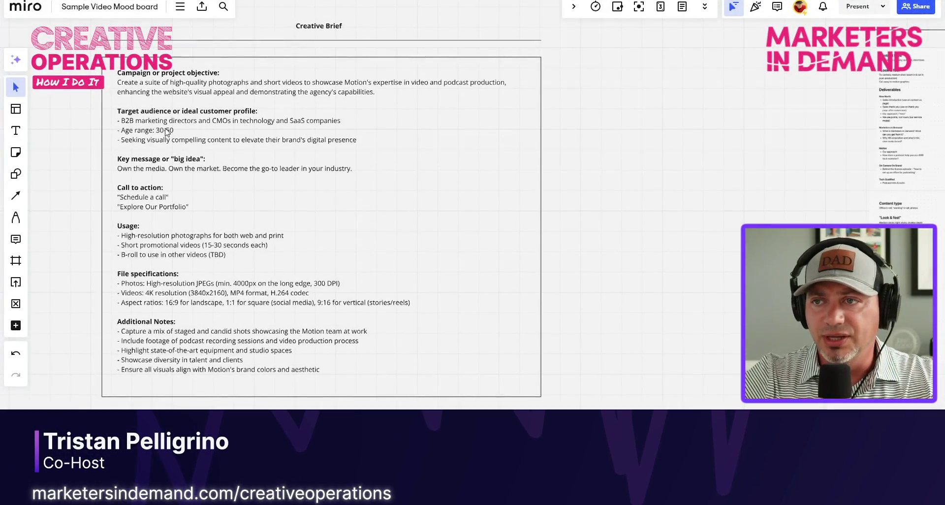
pyautogui.scroll(3, 161, 133)
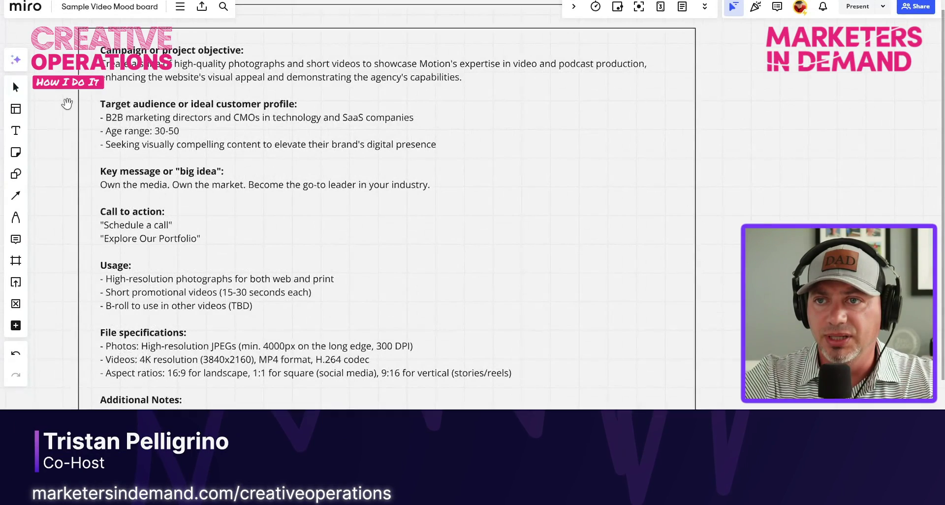
pyautogui.scroll(2, 70, 123)
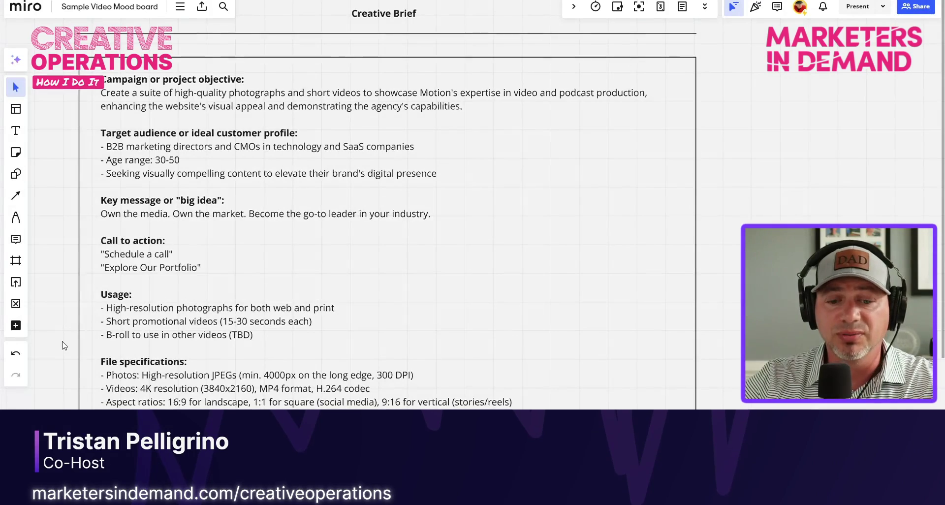
pyautogui.moveTo(61, 335); pyautogui.dragTo(77, 199)
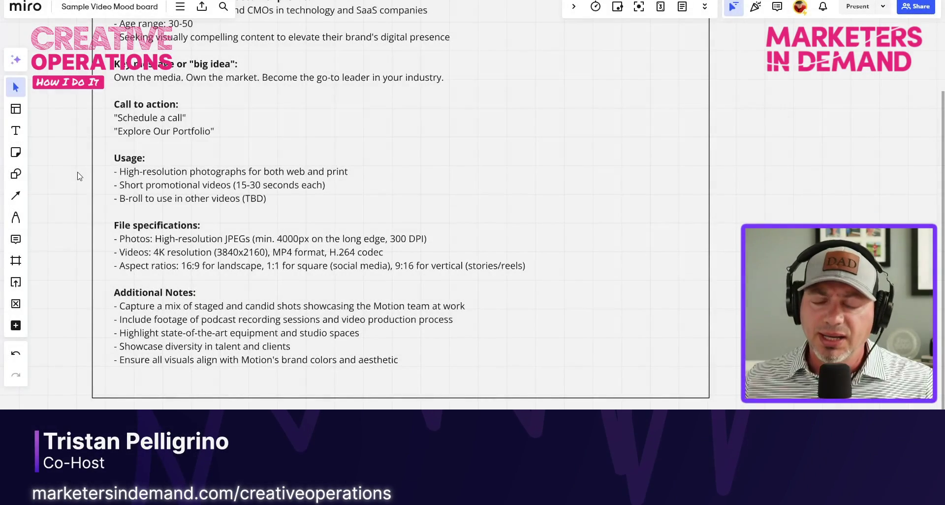
# - Scroll down the Creative Brief past Usage and File specifications to the Additional Notes
pyautogui.scroll(-3, 226, 290)
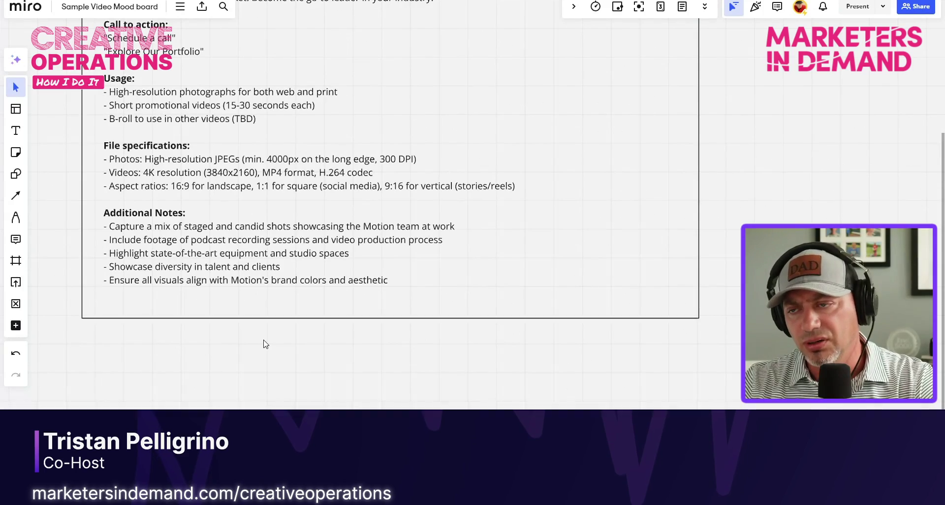
pyautogui.scroll(-2, 261, 354)
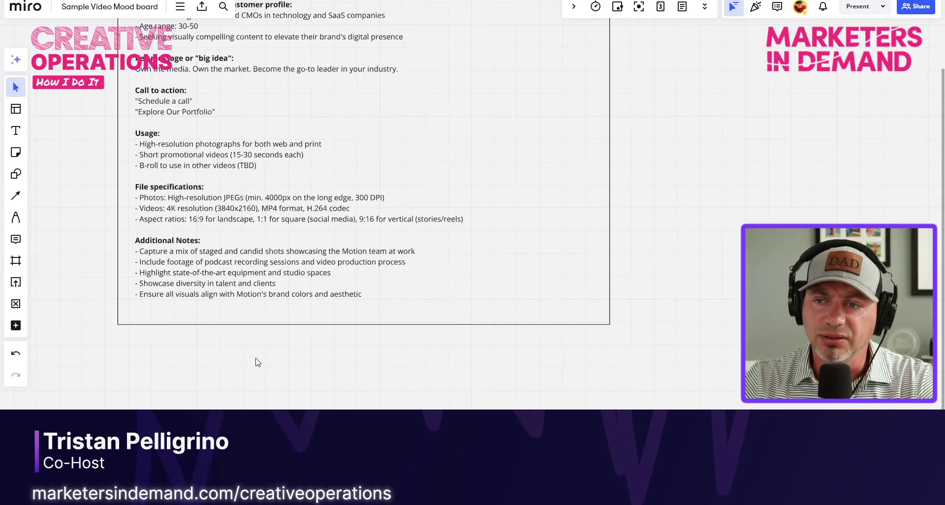
pyautogui.scroll(3, 256, 363)
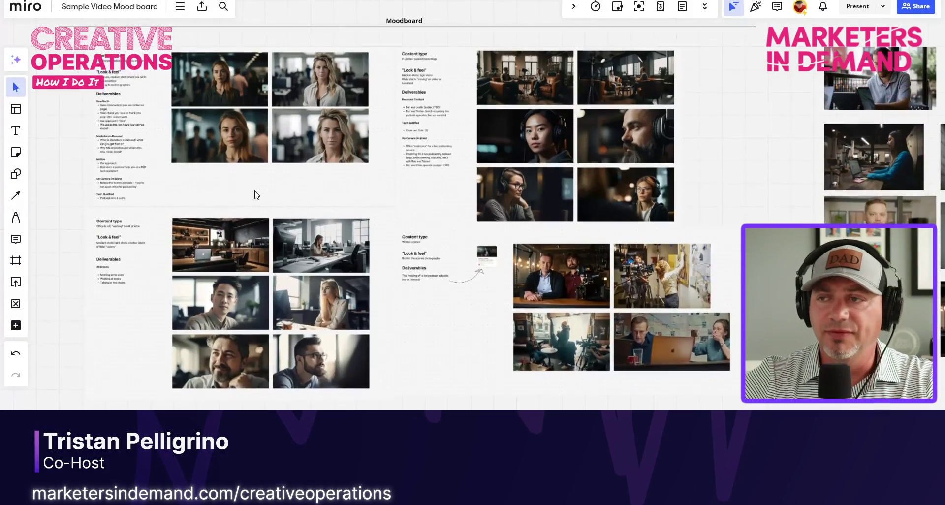
# - Zoom in on the Moodboard frame and nudge it into position
pyautogui.scroll(2, 255, 195)
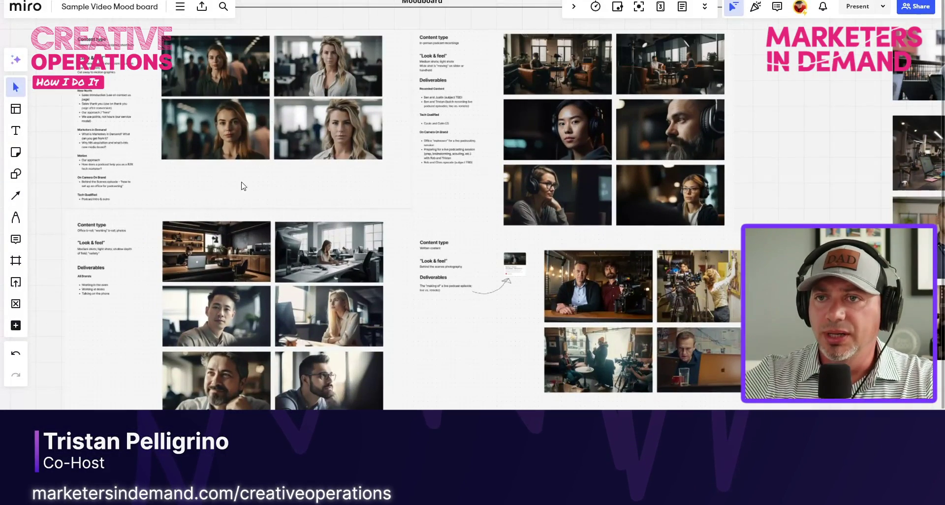
pyautogui.moveTo(239, 175); pyautogui.dragTo(246, 179)
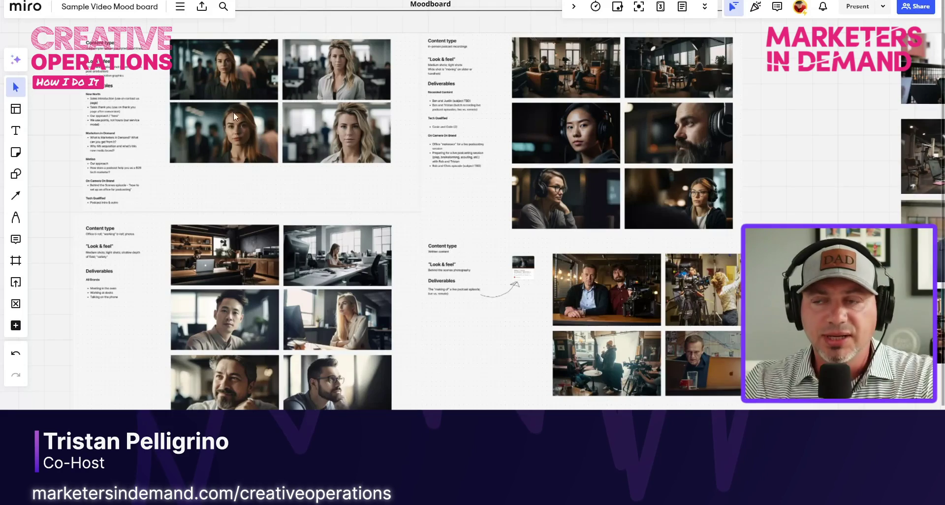
pyautogui.scroll(1, 233, 128)
pyautogui.scroll(1, 232, 125)
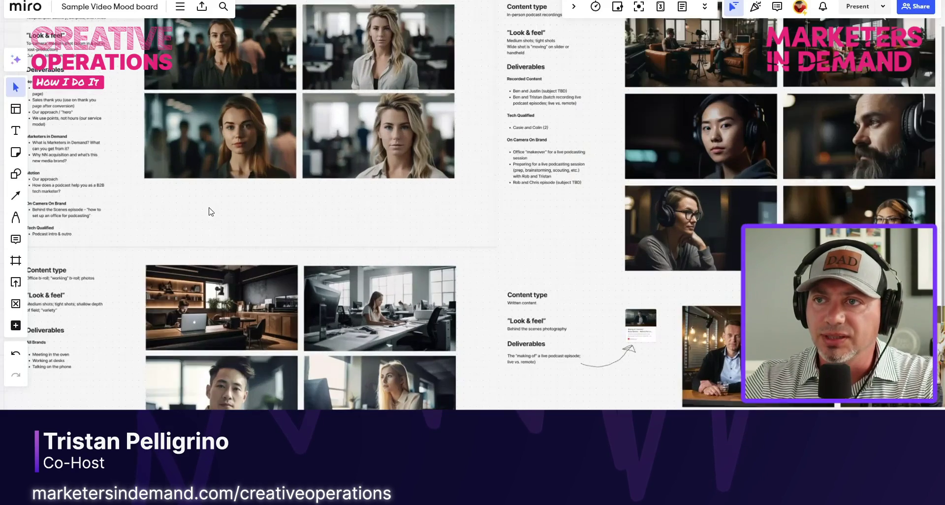
pyautogui.scroll(1, 309, 172)
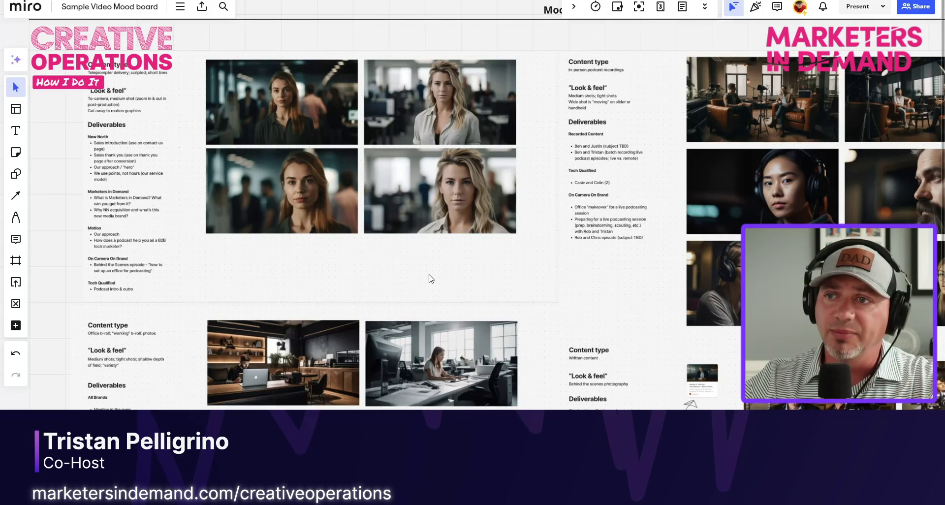
pyautogui.moveTo(557, 276); pyautogui.dragTo(330, 276)
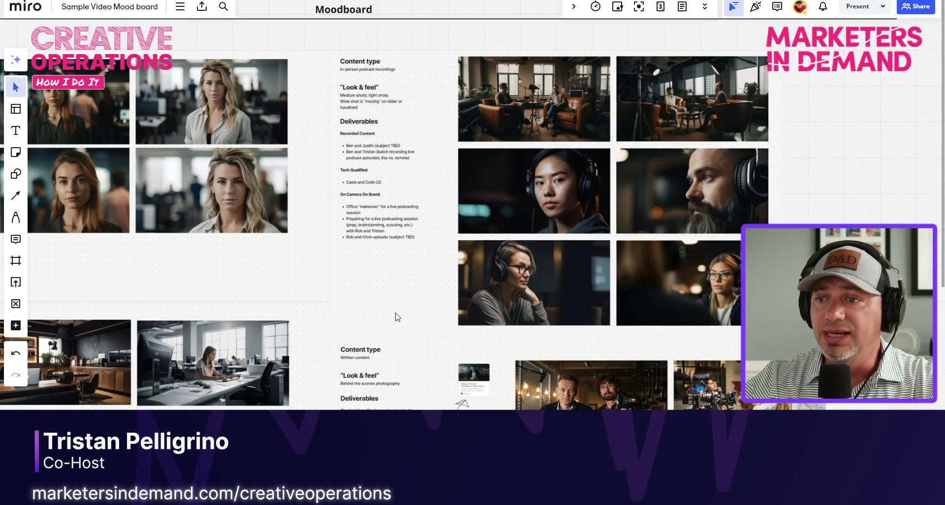
# - Center the office b-roll photo grid, then shift right and select a large reference photo
pyautogui.moveTo(356, 325); pyautogui.dragTo(431, 207)
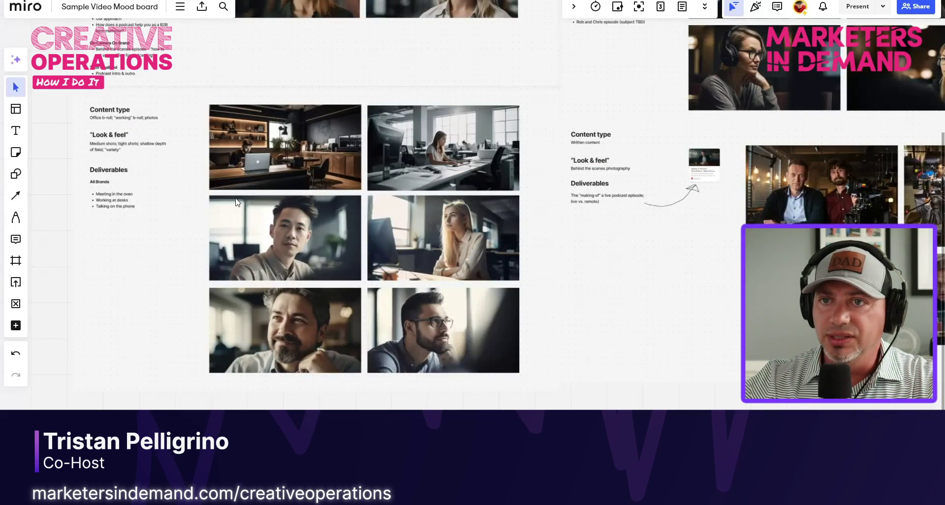
pyautogui.scroll(3, 237, 199)
pyautogui.moveTo(134, 199); pyautogui.dragTo(192, 184)
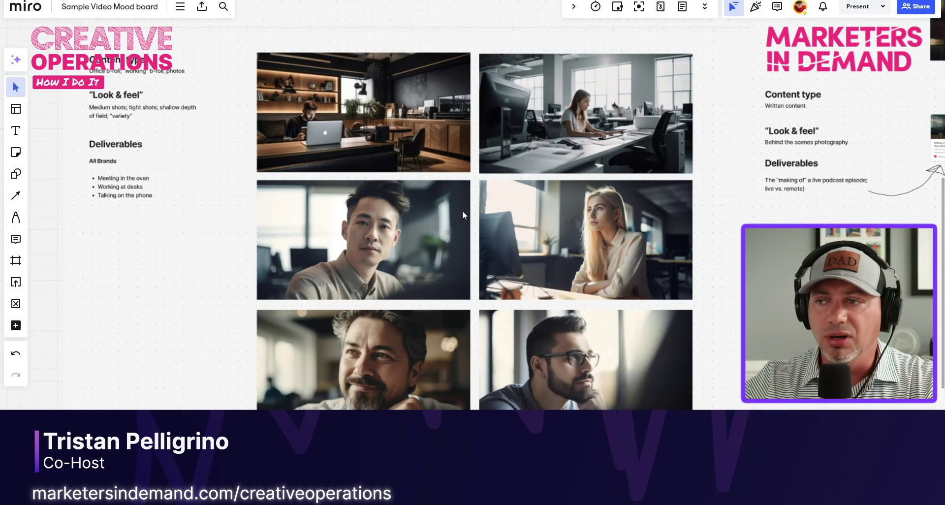
pyautogui.scroll(-2, 472, 216)
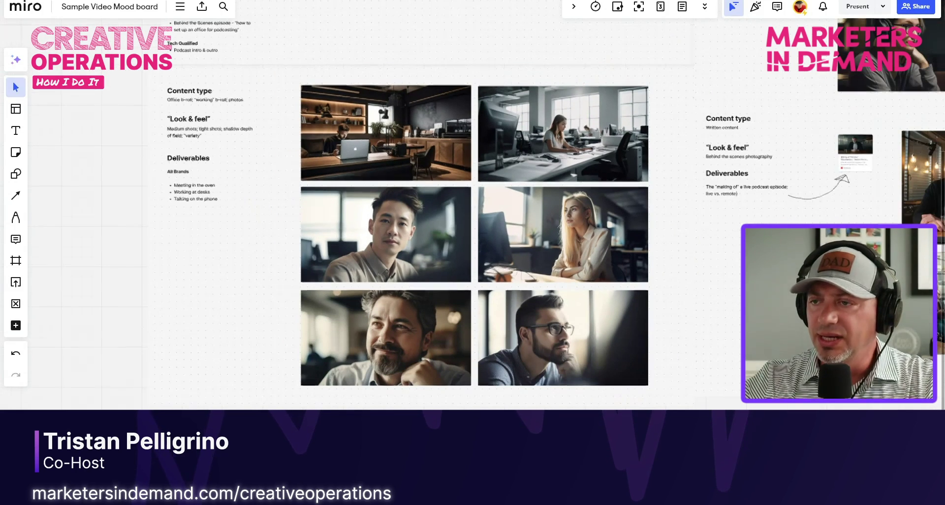
pyautogui.moveTo(476, 217); pyautogui.dragTo(364, 292)
pyautogui.click(452, 180)
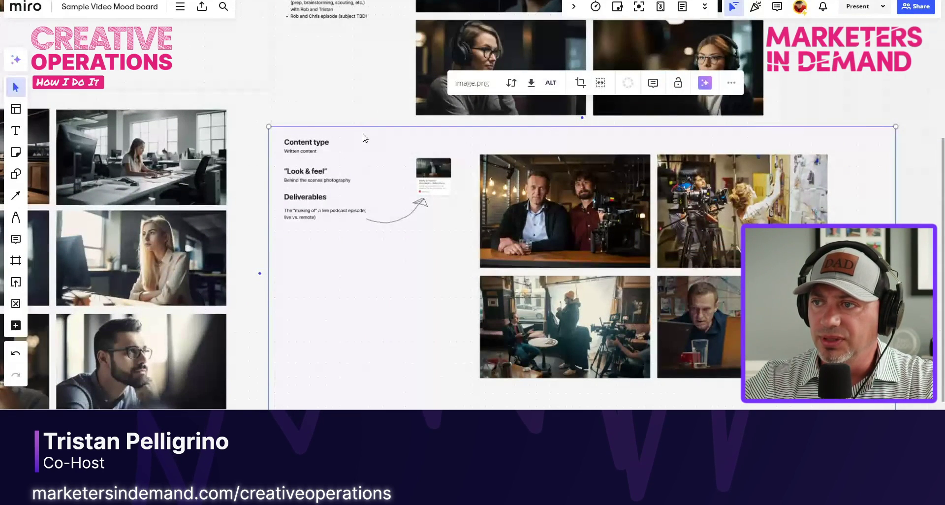
pyautogui.press('Escape')
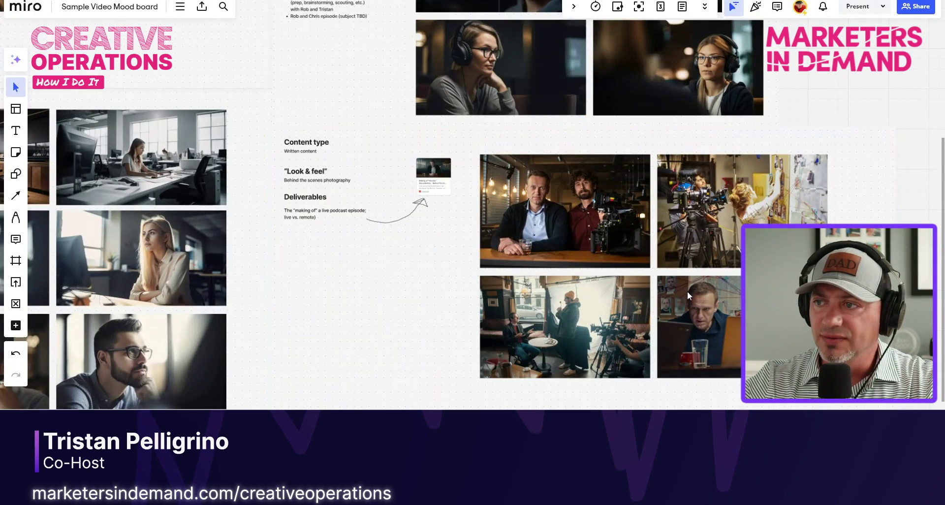
pyautogui.scroll(1, 706, 232)
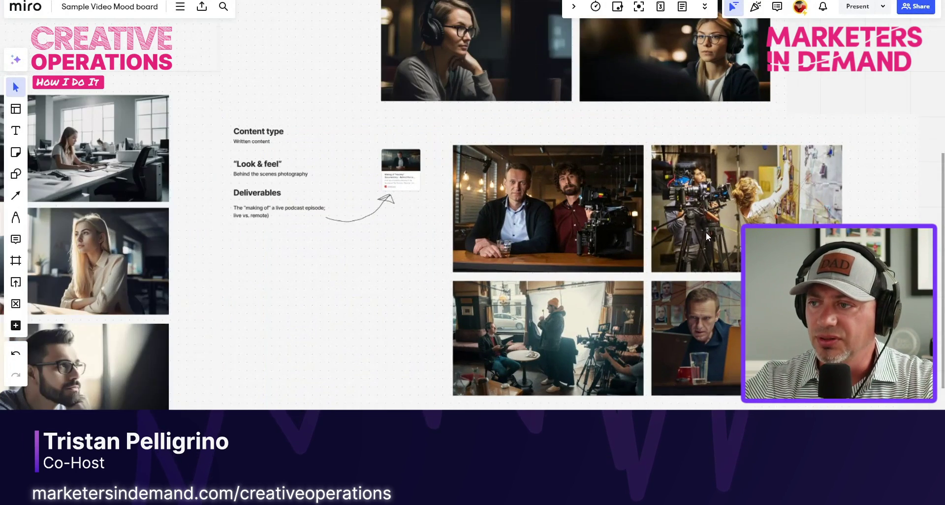
pyautogui.scroll(1, 706, 232)
pyautogui.hscroll(2, 680, 197)
pyautogui.scroll(-1, 679, 197)
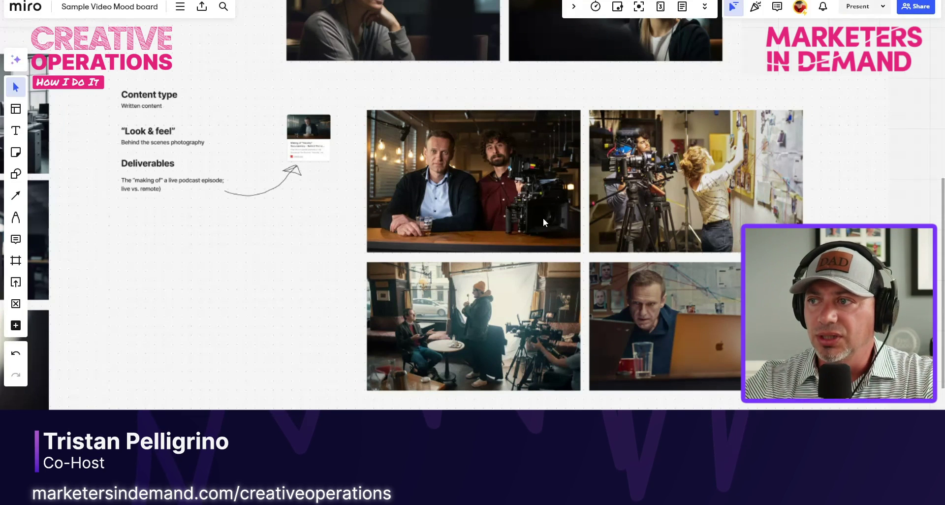
pyautogui.scroll(-3, 542, 218)
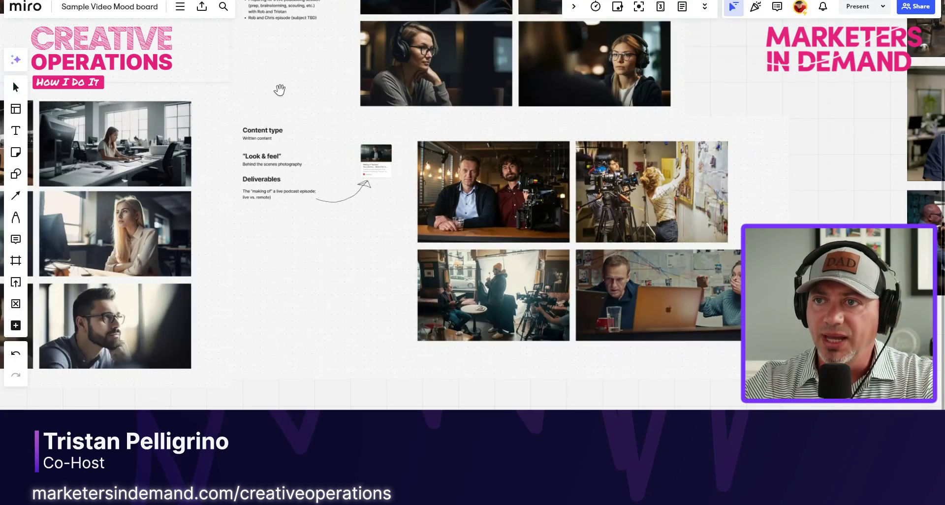
pyautogui.moveTo(278, 91); pyautogui.dragTo(438, 152)
pyautogui.scroll(-2, 440, 152)
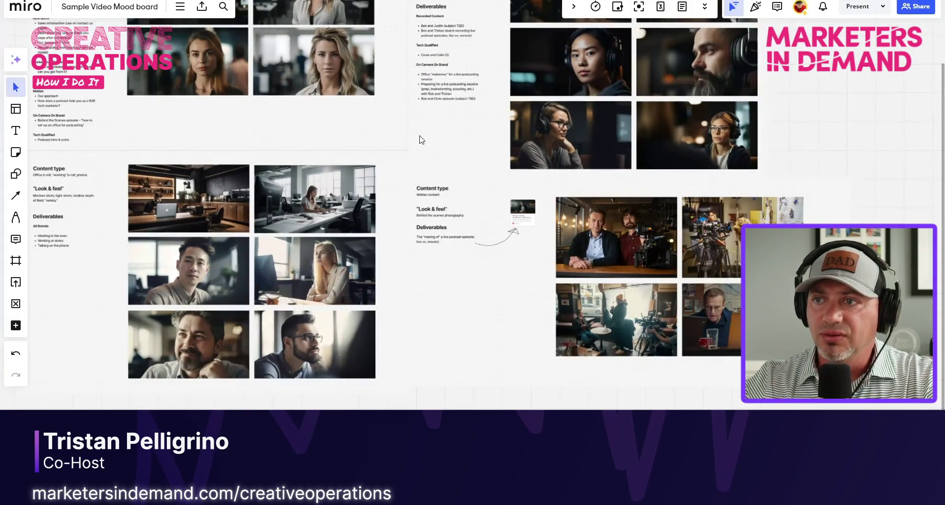
# - Zoom in on the mood board's behind-the-scenes notes and four production photos
pyautogui.scroll(5, 473, 187)
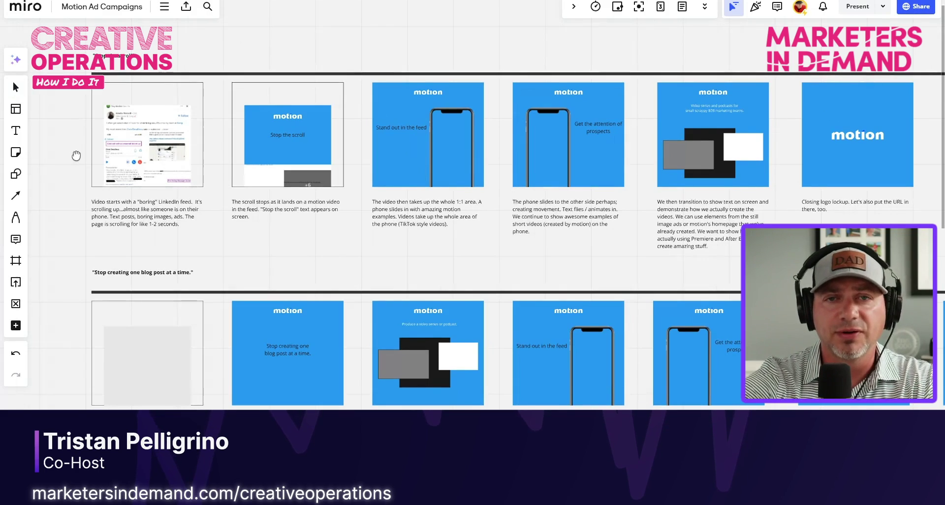
pyautogui.moveTo(76, 155); pyautogui.dragTo(59, 108)
pyautogui.scroll(3, 158, 180)
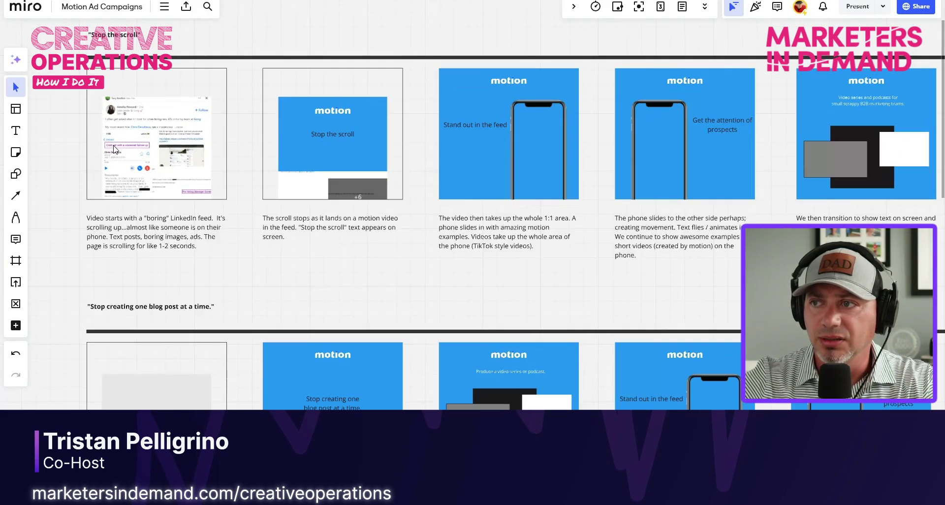
pyautogui.moveTo(239, 250); pyautogui.dragTo(219, 269)
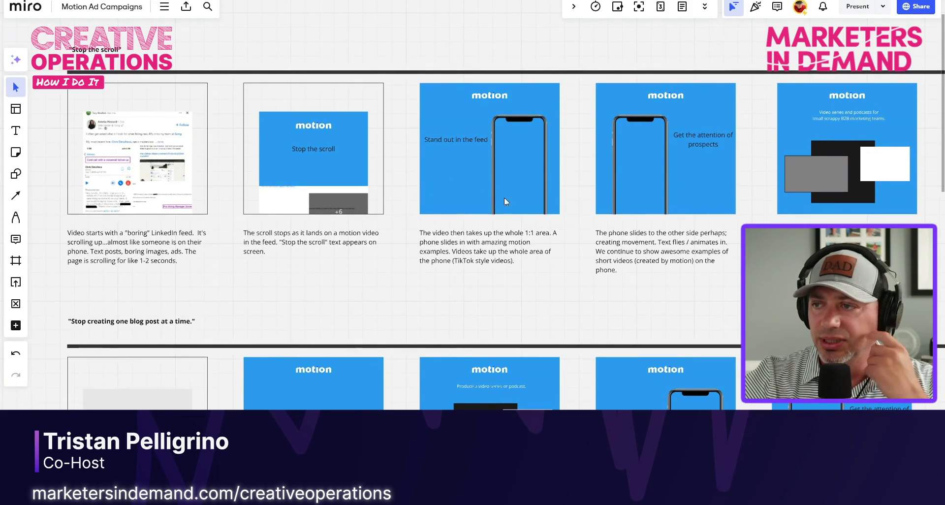
pyautogui.scroll(-2, 481, 255)
pyautogui.moveTo(509, 313); pyautogui.dragTo(425, 298)
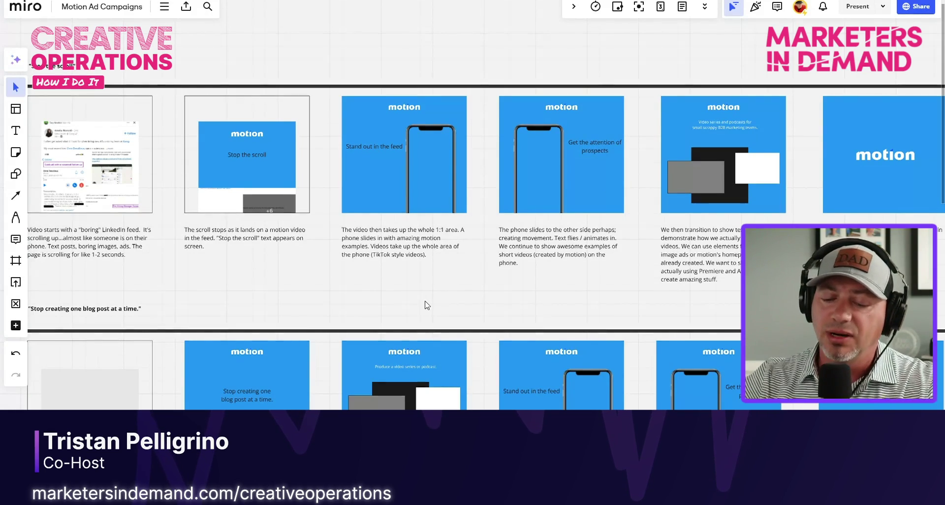
pyautogui.moveTo(285, 274); pyautogui.dragTo(422, 296)
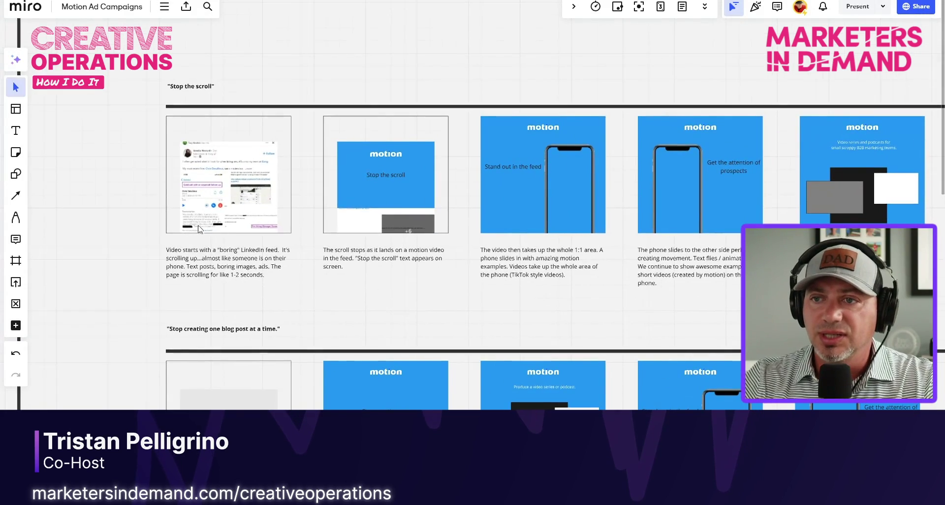
pyautogui.scroll(3, 200, 227)
pyautogui.scroll(2, 97, 158)
pyautogui.scroll(2, 86, 212)
pyautogui.press('v')
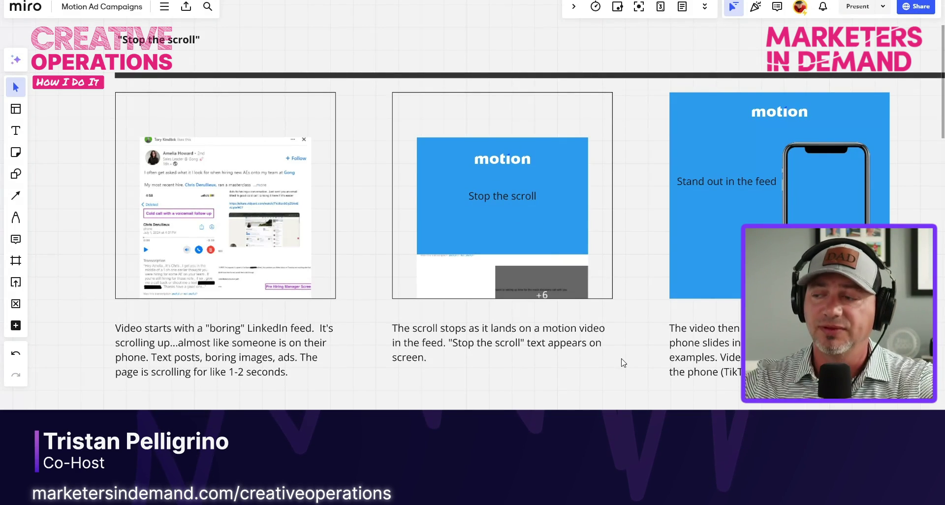
pyautogui.moveTo(614, 361); pyautogui.dragTo(373, 341)
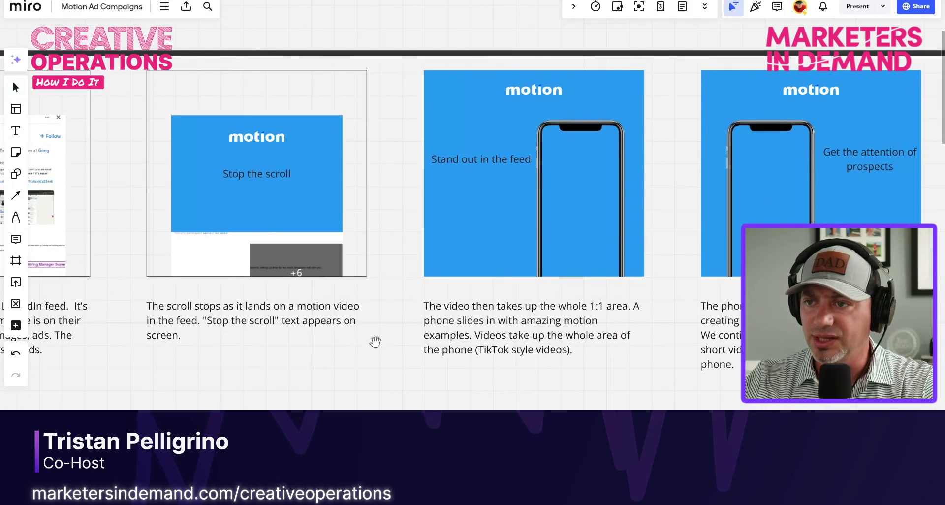
pyautogui.moveTo(629, 373); pyautogui.dragTo(540, 369)
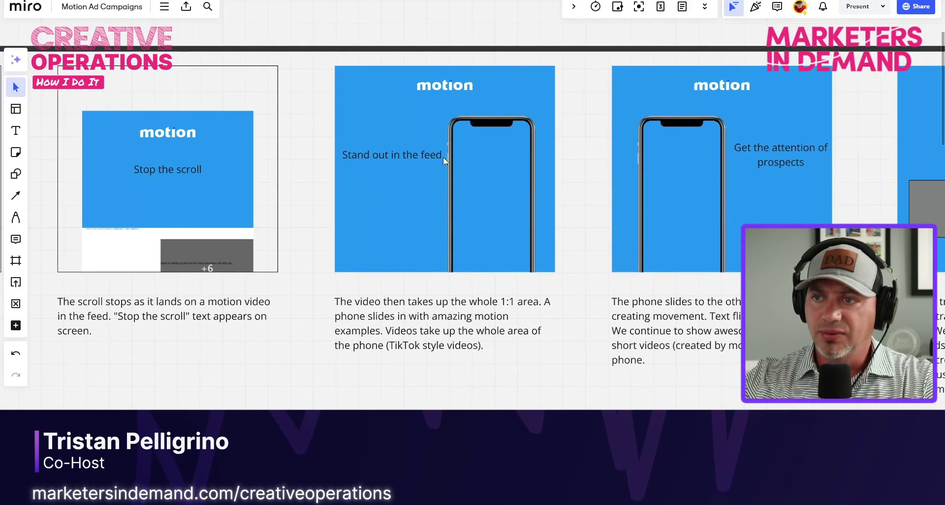